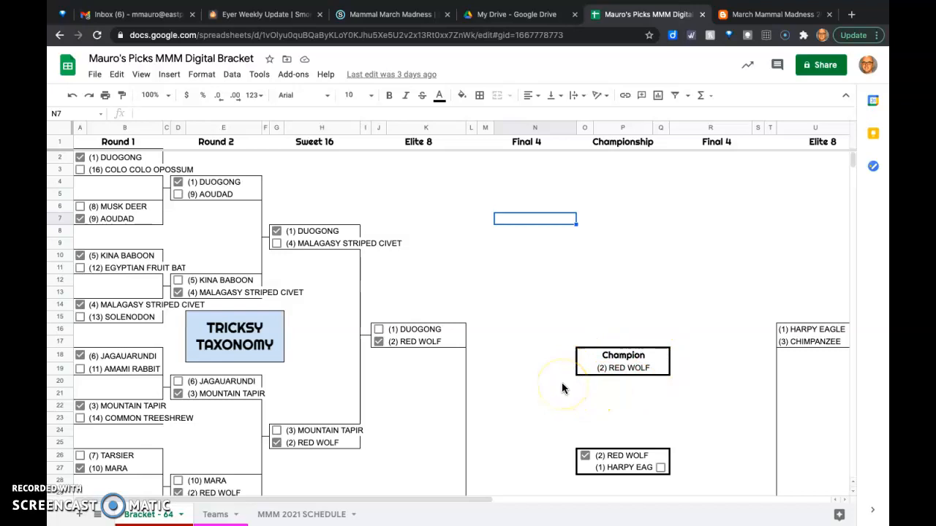
- Look through the bracket picks from Tricksy Taxonomy down to the end of the Red, in Fur section
scroll(698, 457, down, 2)
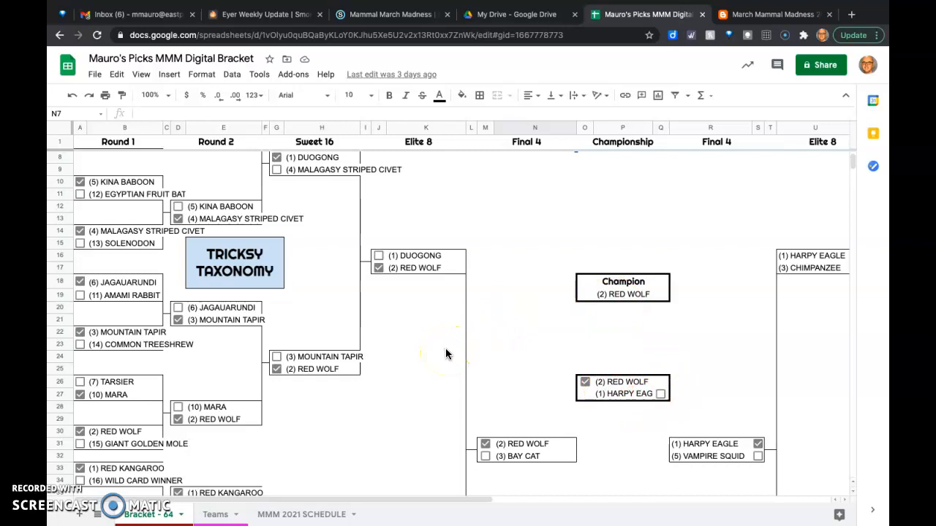
scroll(446, 354, down, 2)
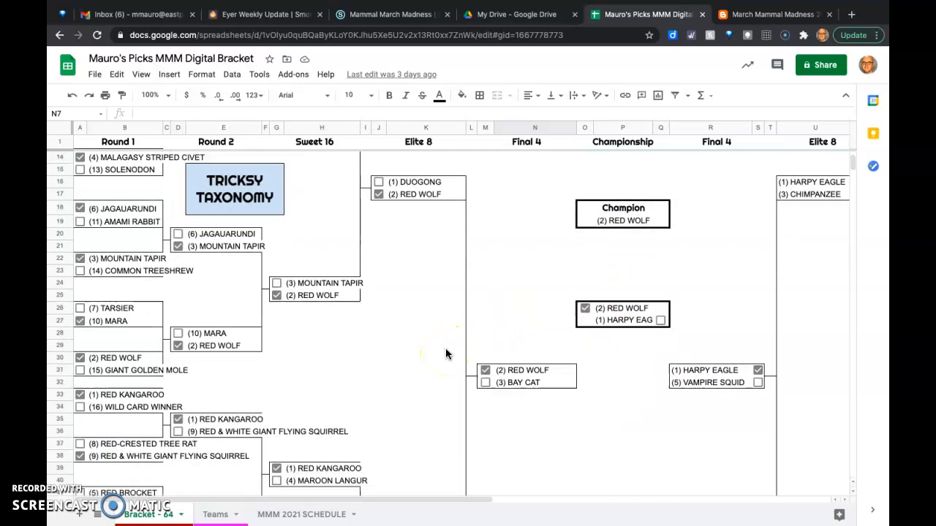
scroll(446, 355, down, 3)
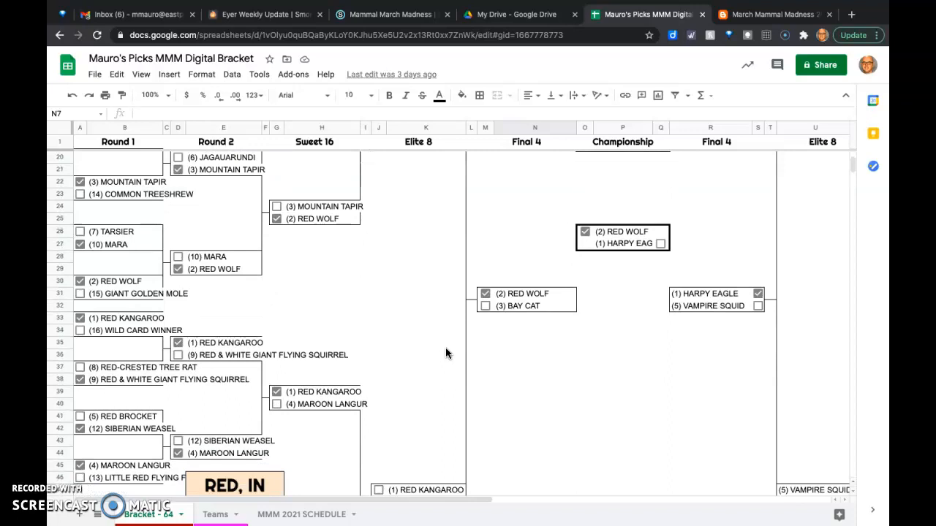
scroll(446, 354, down, 2)
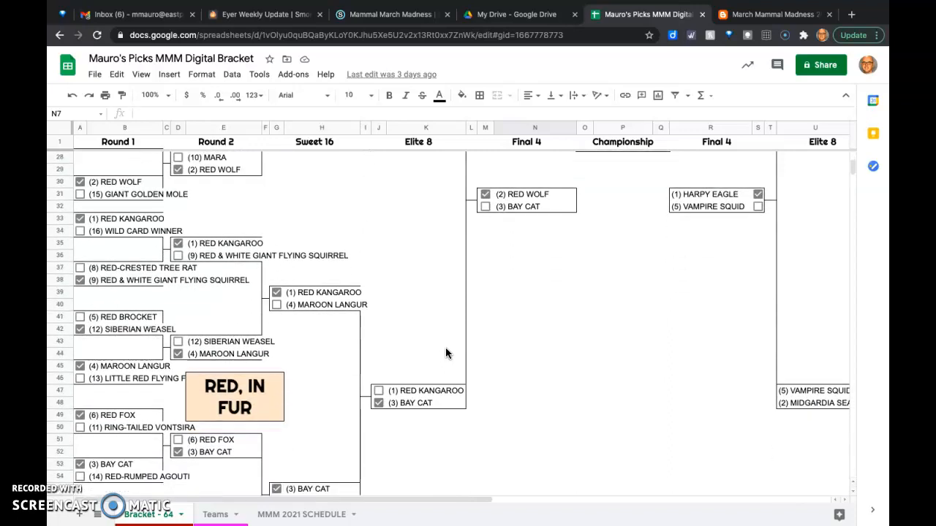
scroll(551, 387, down, 2)
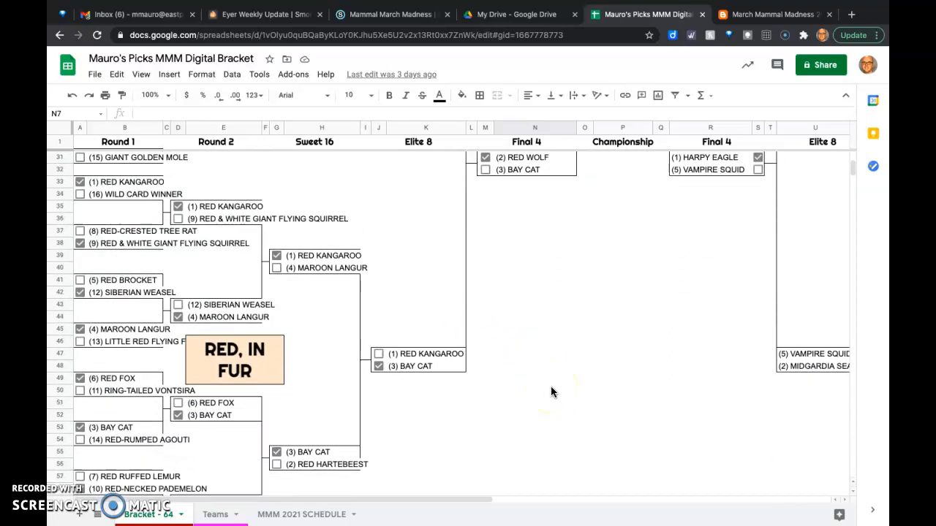
scroll(551, 388, down, 2)
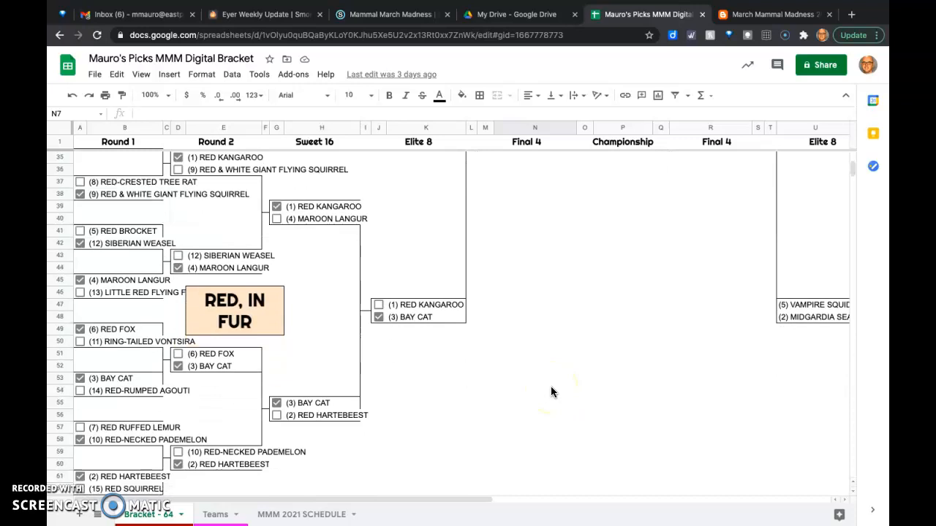
scroll(551, 392, up, 1)
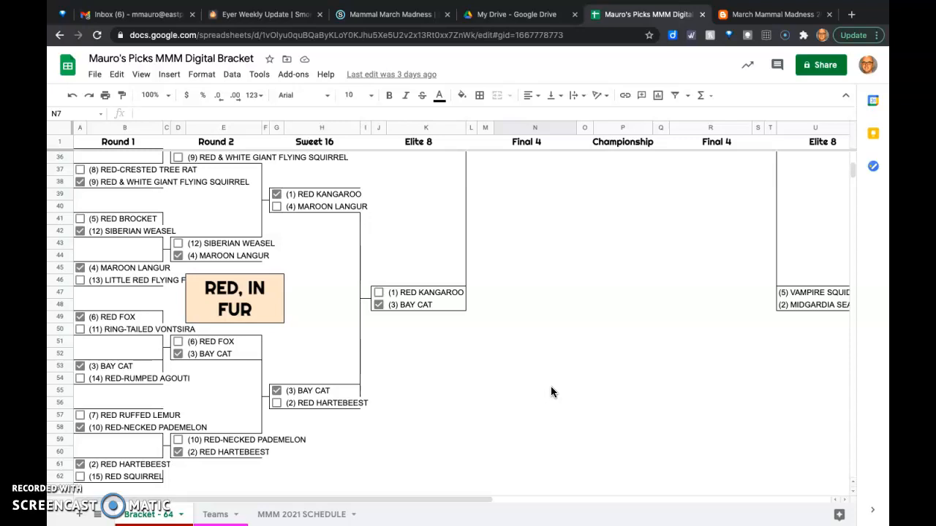
scroll(551, 392, up, 1)
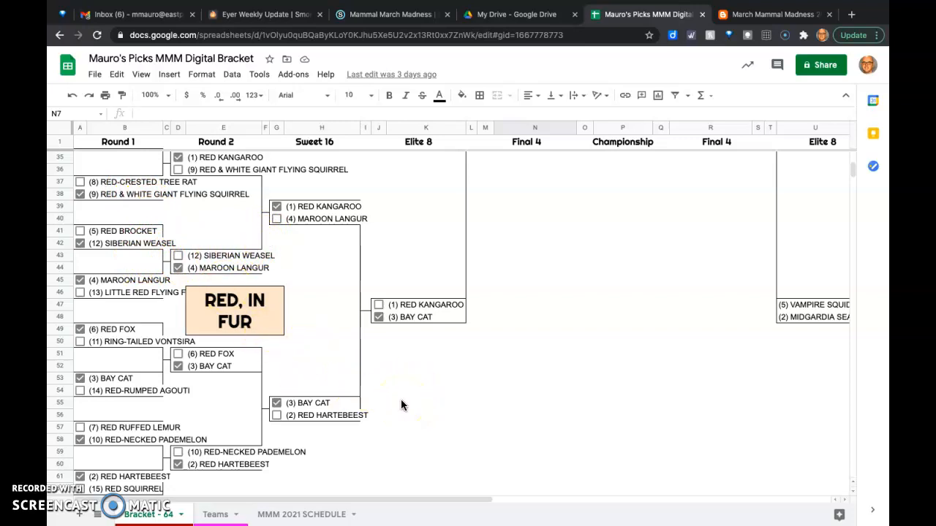
- On the Teams sheet, clear Wild Card Winner and Red Squirrel from the Red, in Fur column
click(214, 515)
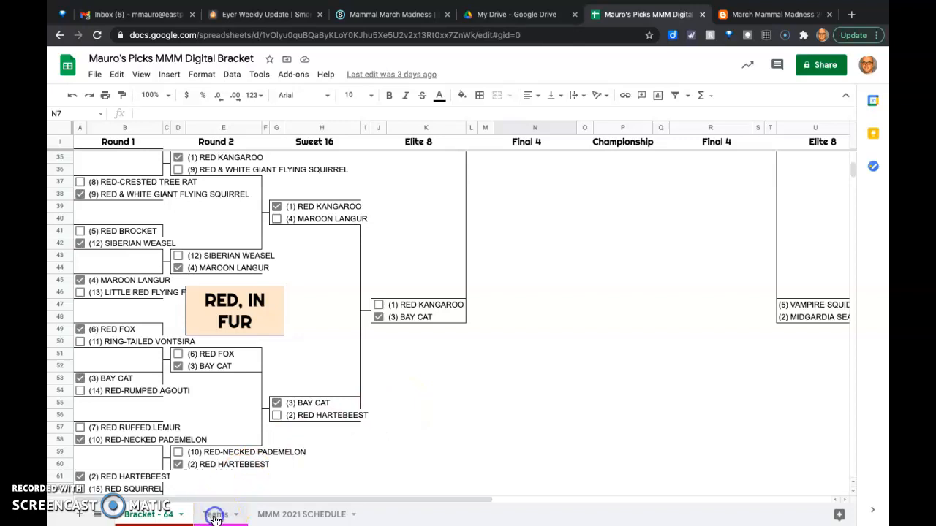
click(216, 517)
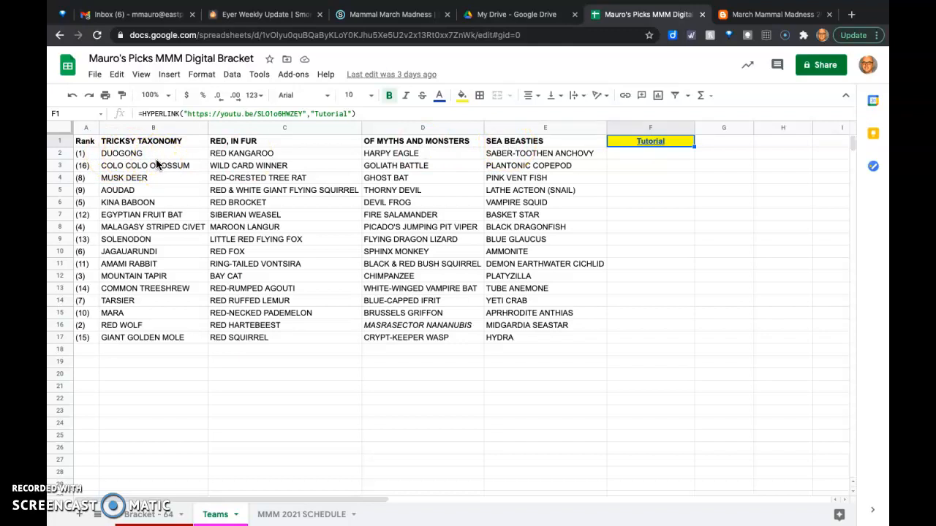
click(235, 166)
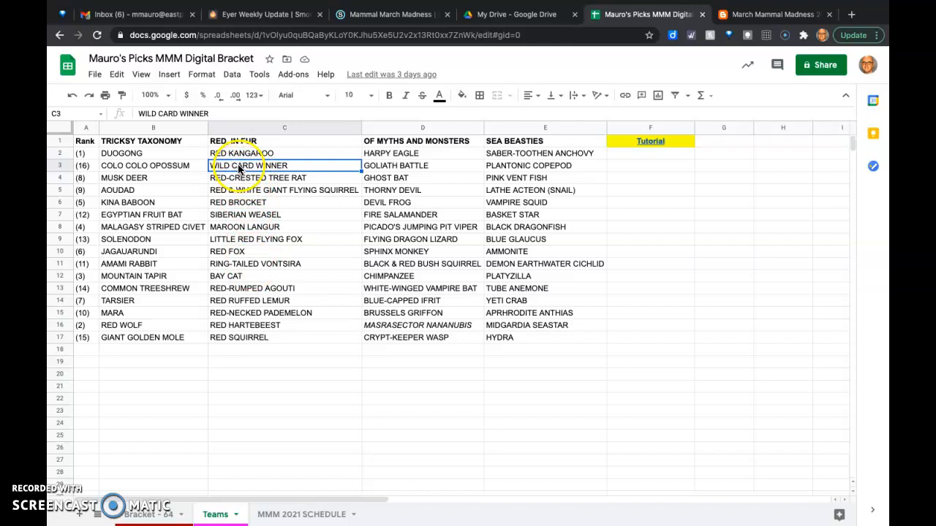
key(Delete)
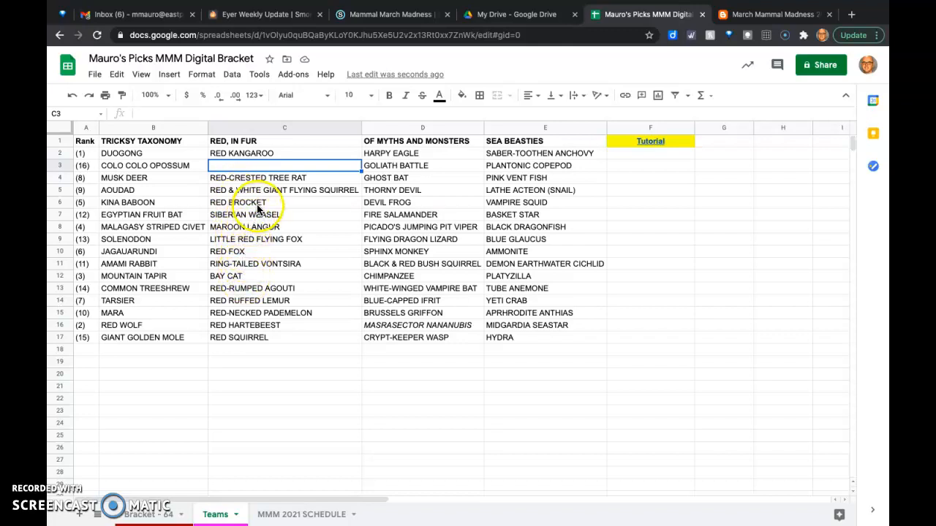
click(243, 337)
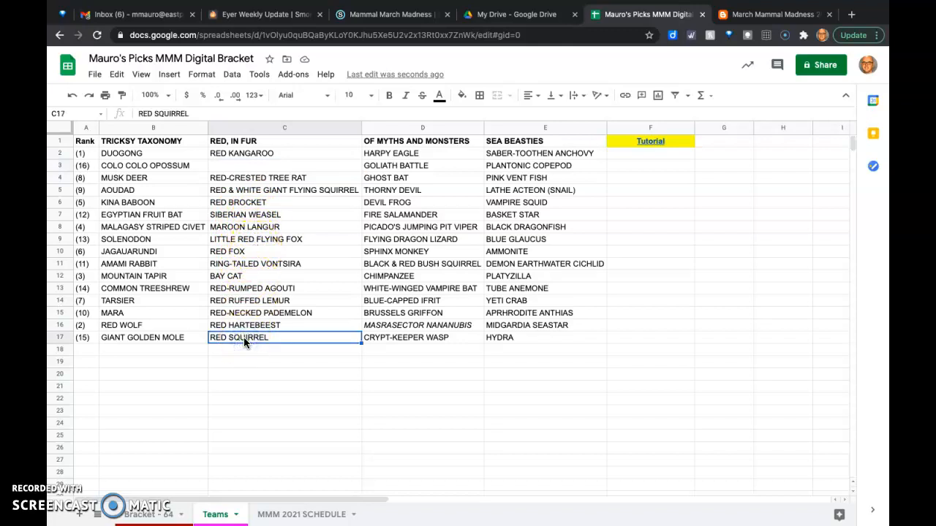
key(Delete)
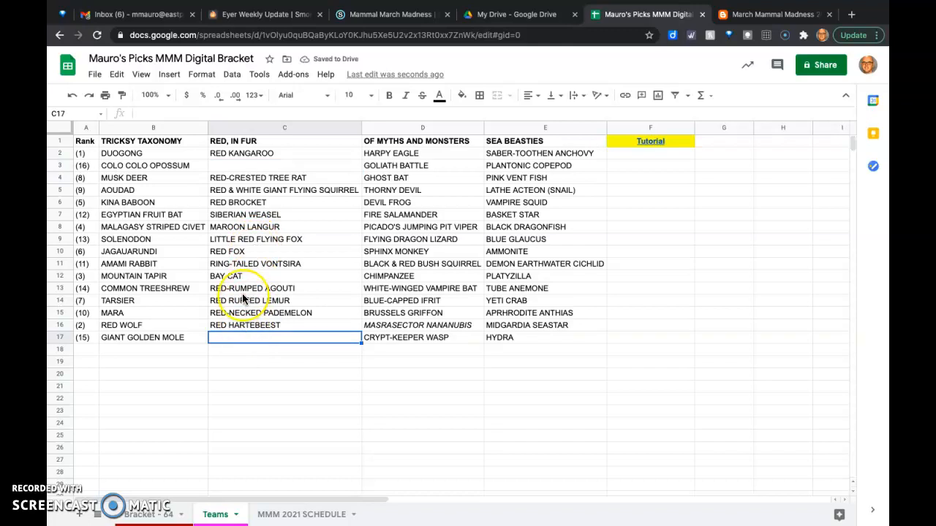
- Clear Little Red Flying Fox, Siberian Weasel and Red & White Giant Flying Squirrel from the Red, in Fur column
click(241, 242)
key(Delete)
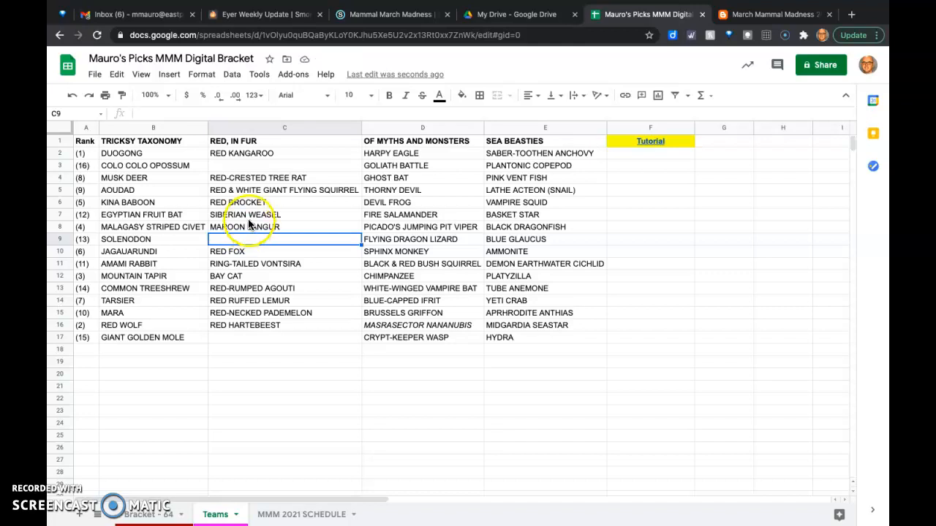
click(247, 216)
key(Delete)
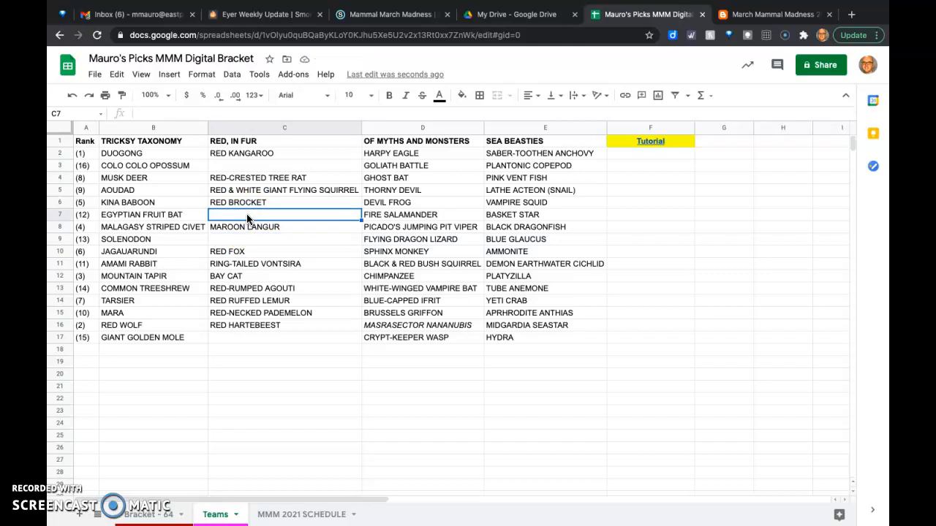
click(250, 191)
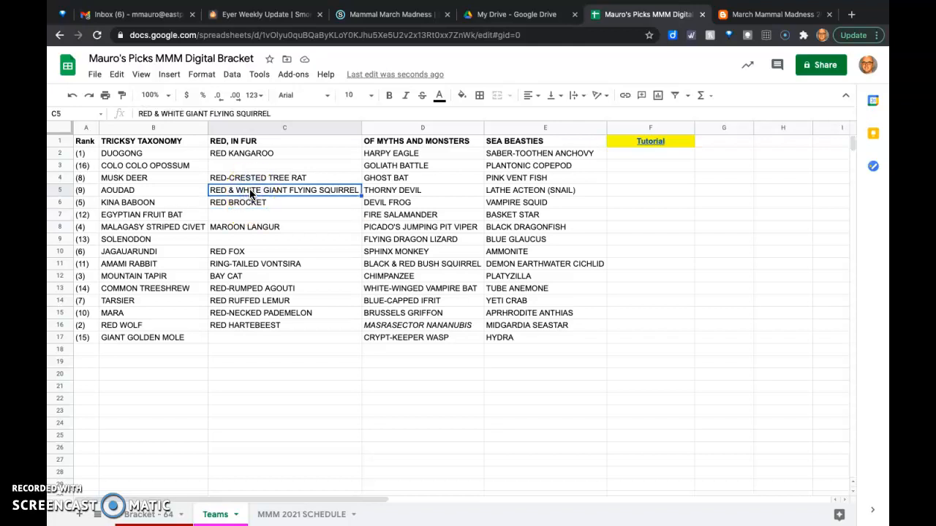
key(Delete)
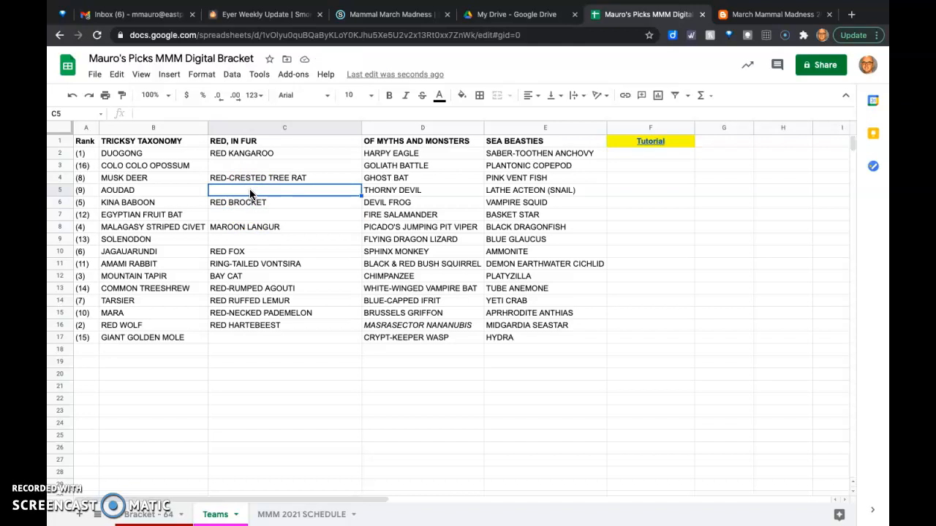
- Clear Red-Necked Pademelon, Red-Rumped Agouti and Ring-Tailed Vontsira from the Red, in Fur column
click(245, 314)
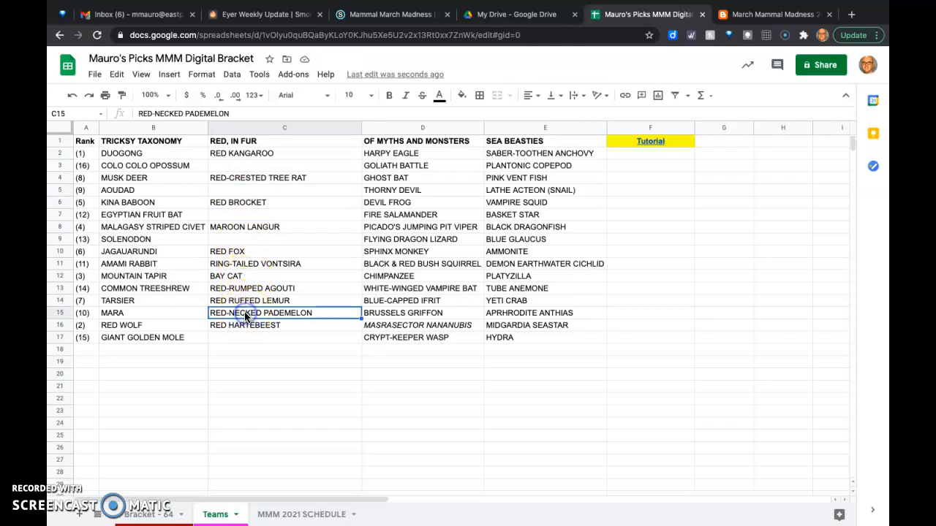
key(Delete)
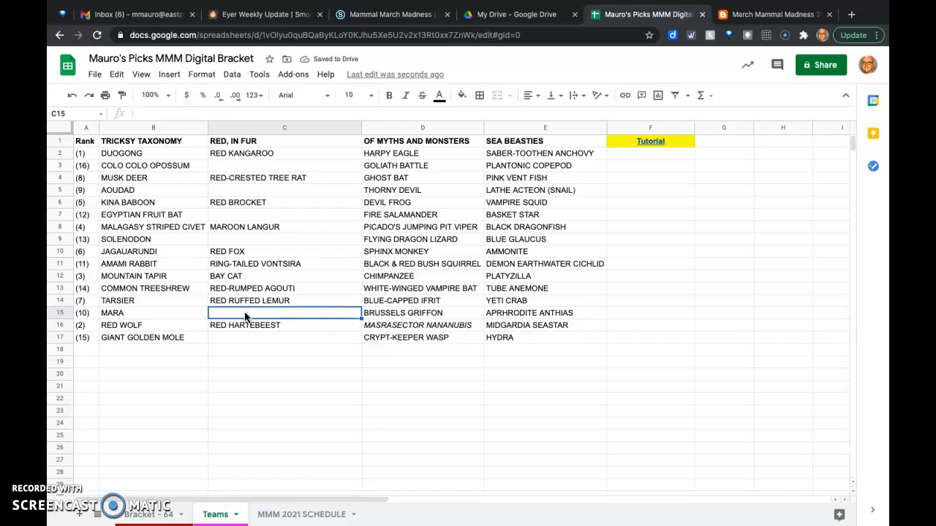
click(247, 289)
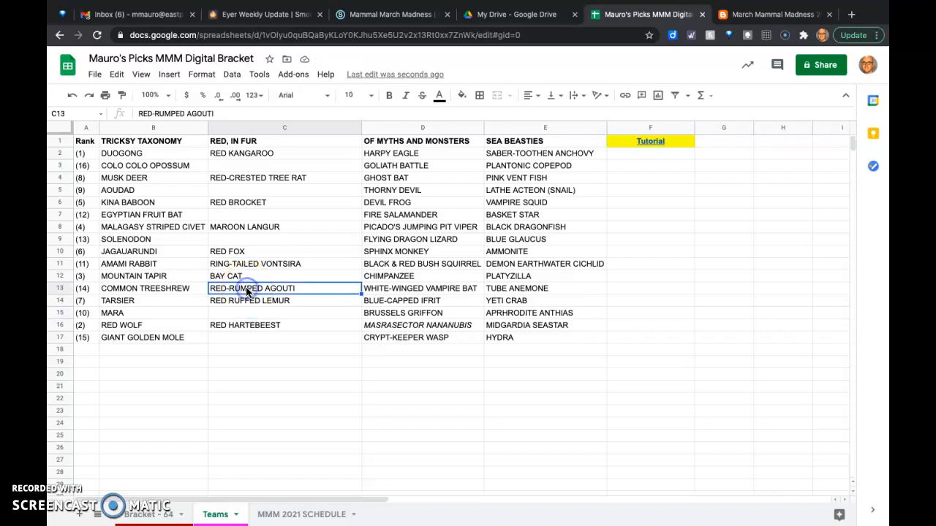
key(Delete)
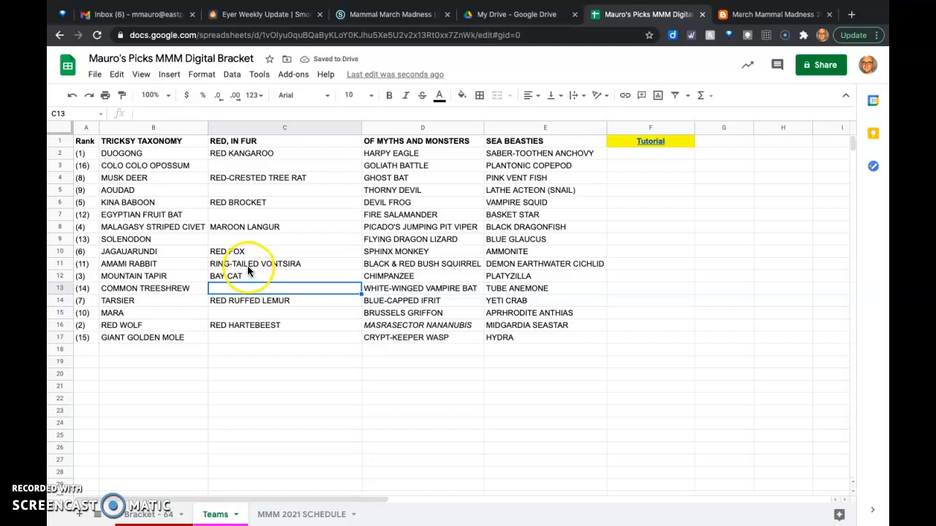
click(247, 267)
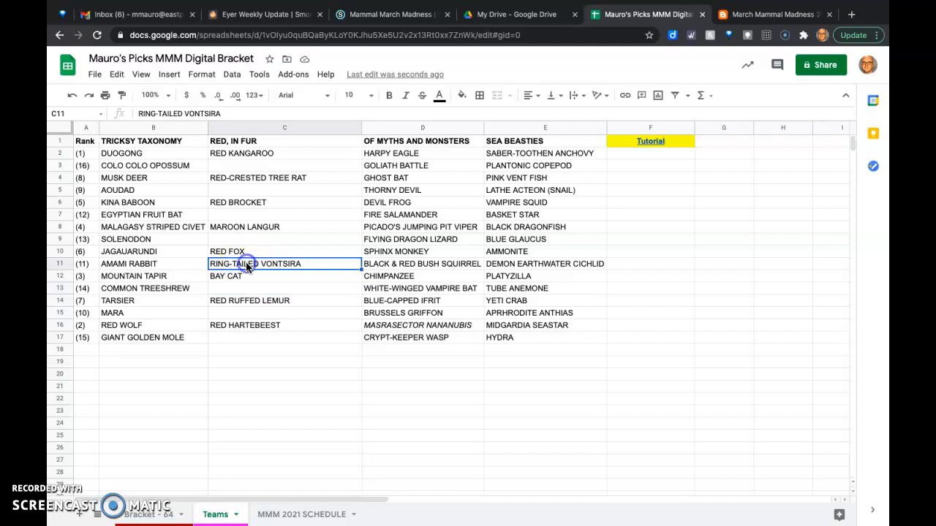
key(Delete)
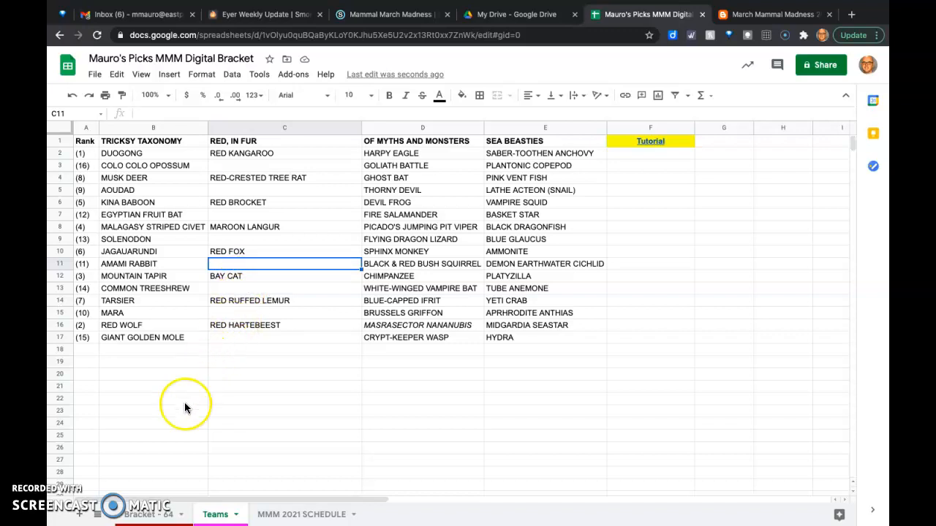
- Compare the Red, in Fur section of the Bracket - 64 sheet with the cleared entries on the Teams sheet
click(144, 516)
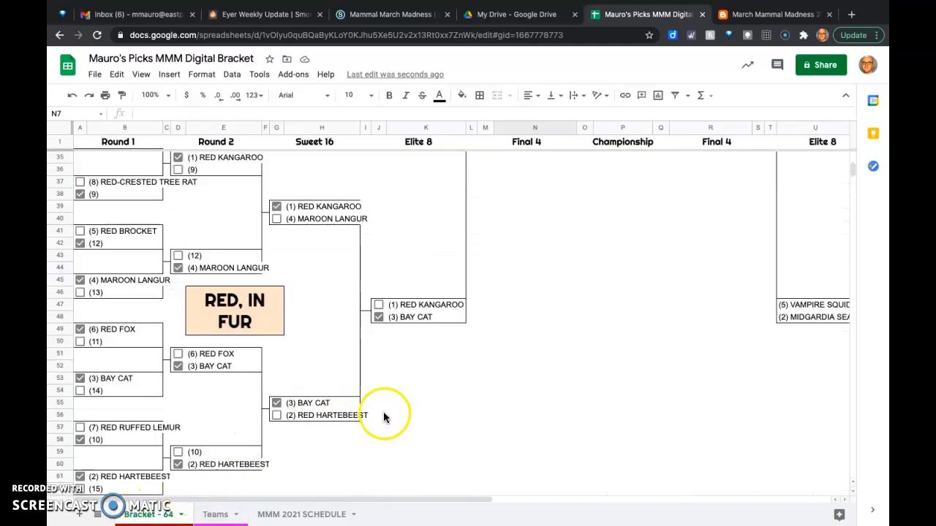
click(216, 514)
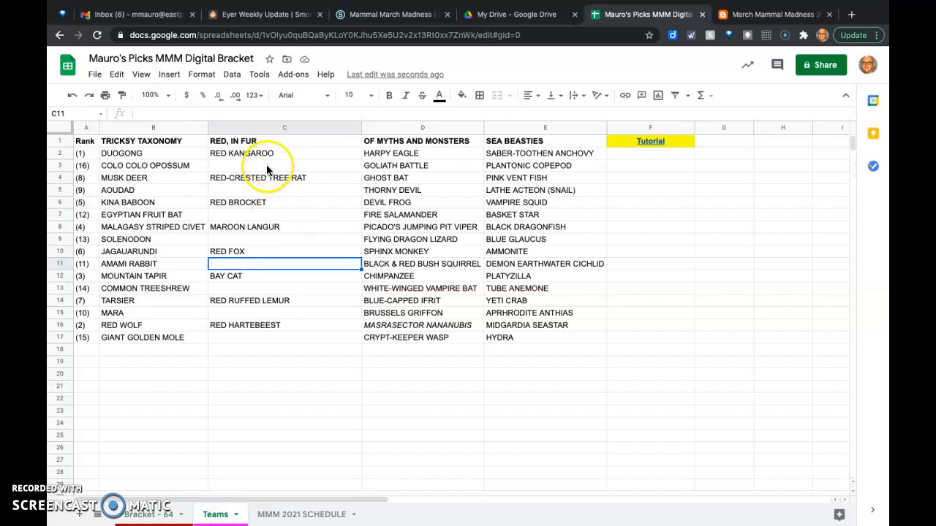
click(144, 515)
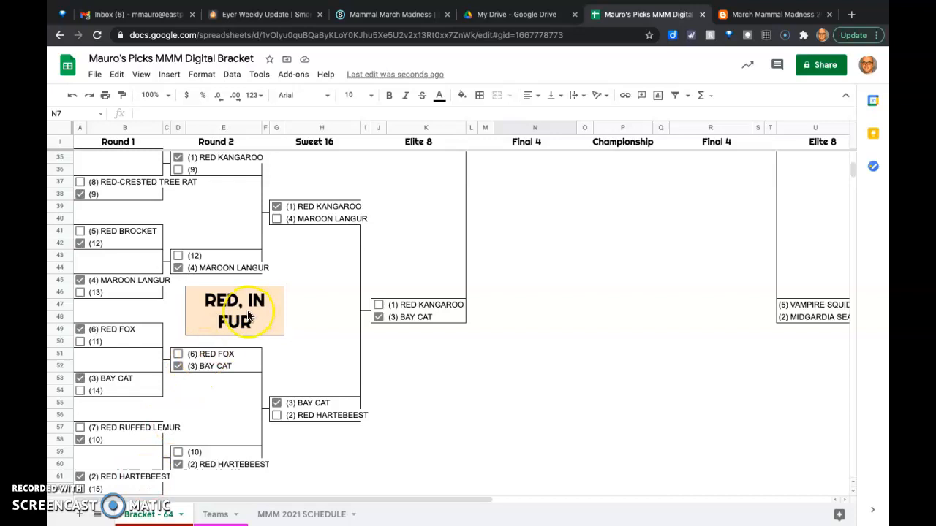
scroll(248, 310, up, 1)
scroll(247, 310, up, 1)
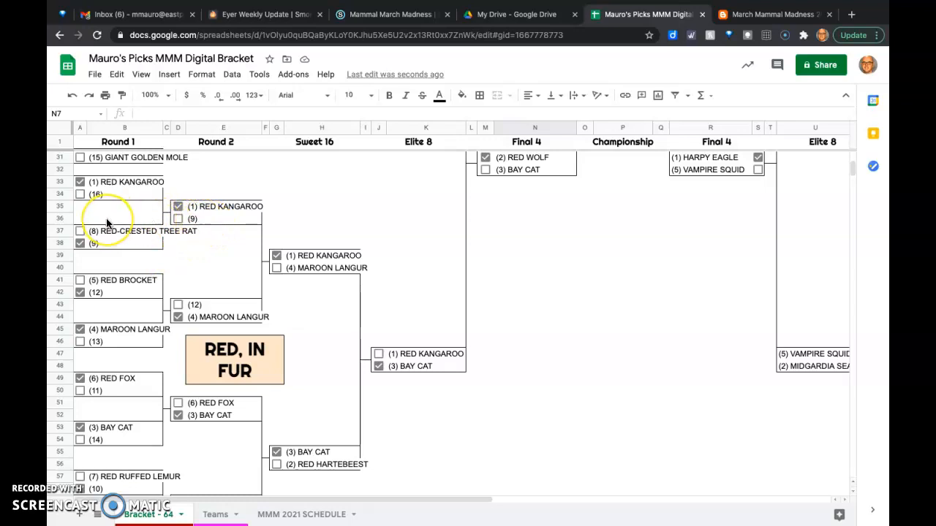
scroll(106, 220, up, 4)
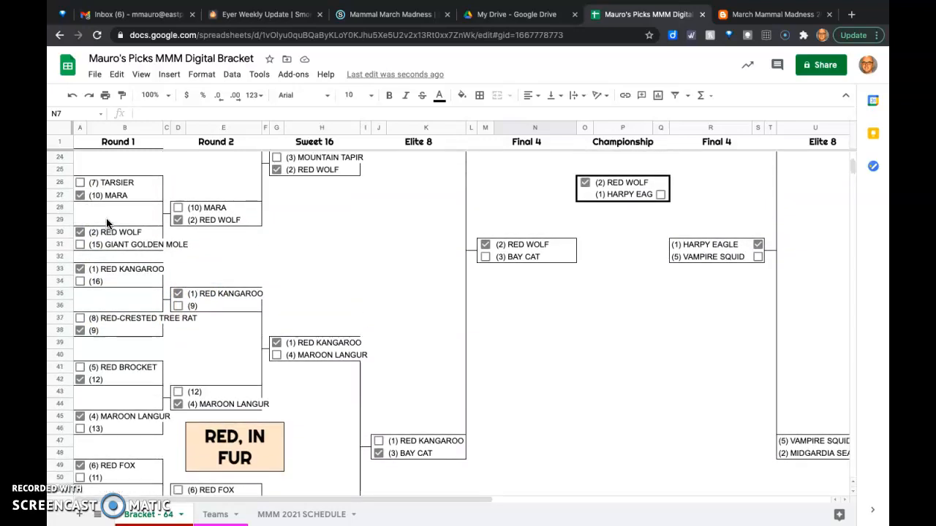
scroll(106, 222, down, 2)
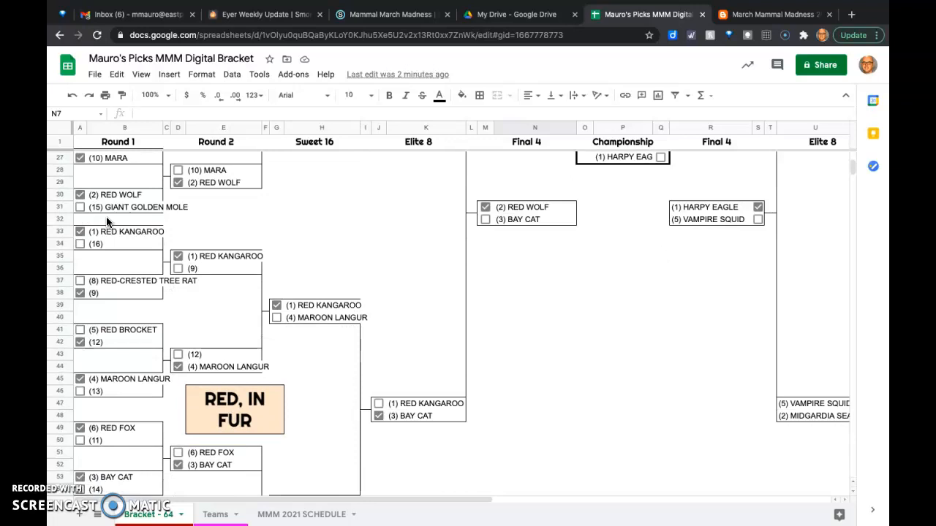
scroll(107, 222, up, 2)
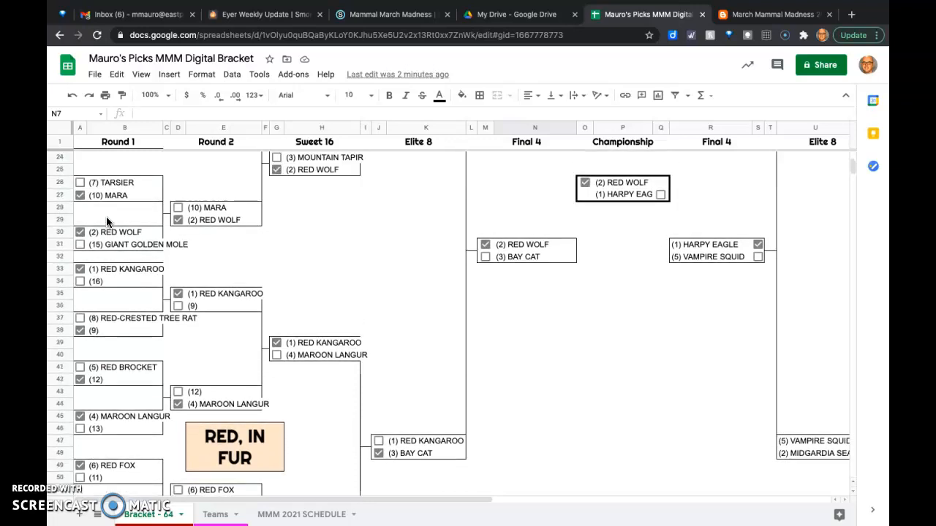
scroll(106, 221, down, 2)
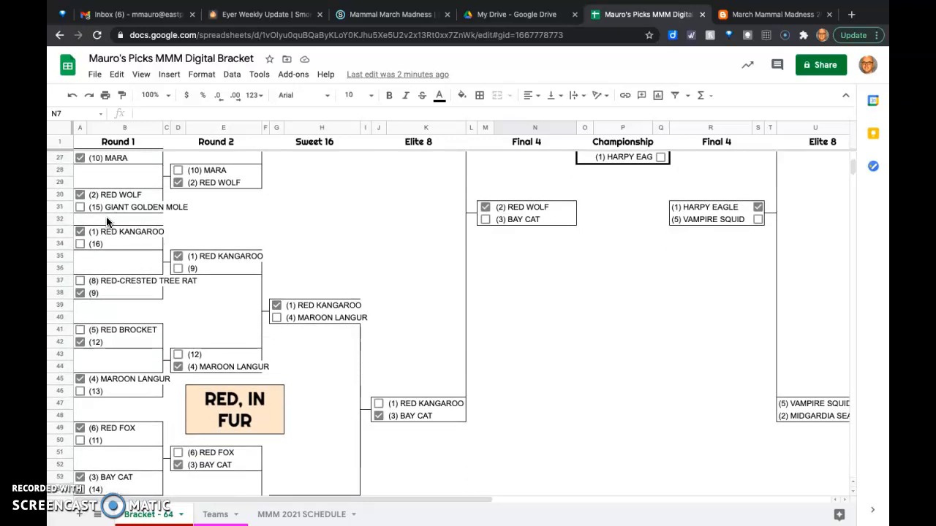
scroll(107, 222, down, 1)
- Fill the Round 1 Red Kangaroo cell with green in the Red, in Fur section of the Bracket - 64 sheet
click(147, 237)
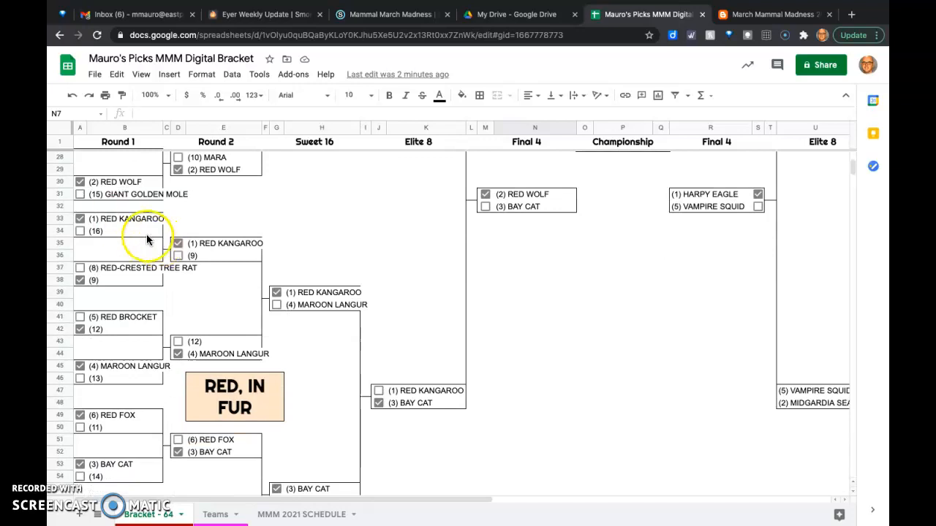
click(110, 223)
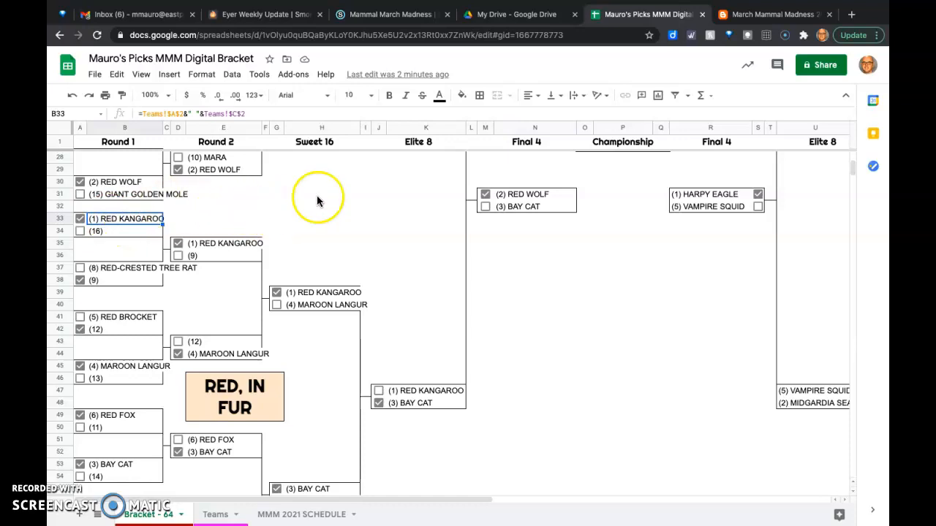
click(463, 97)
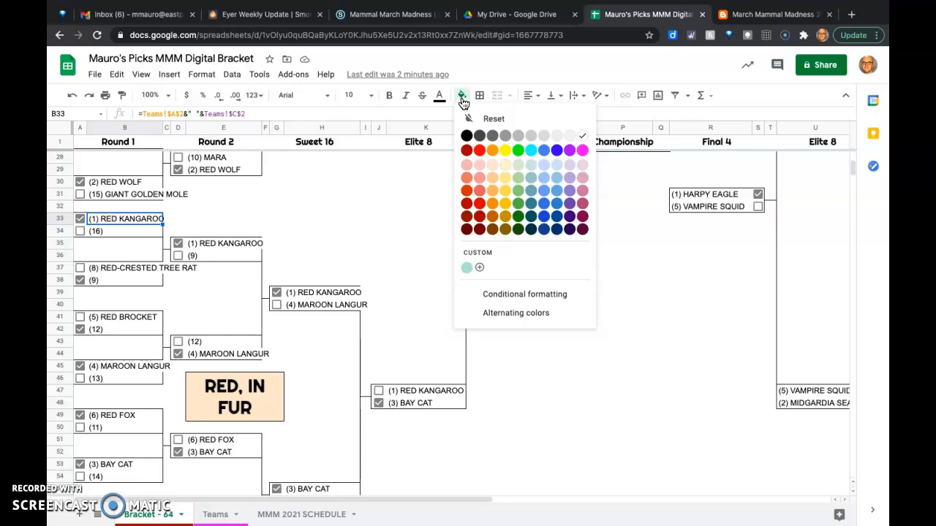
click(518, 151)
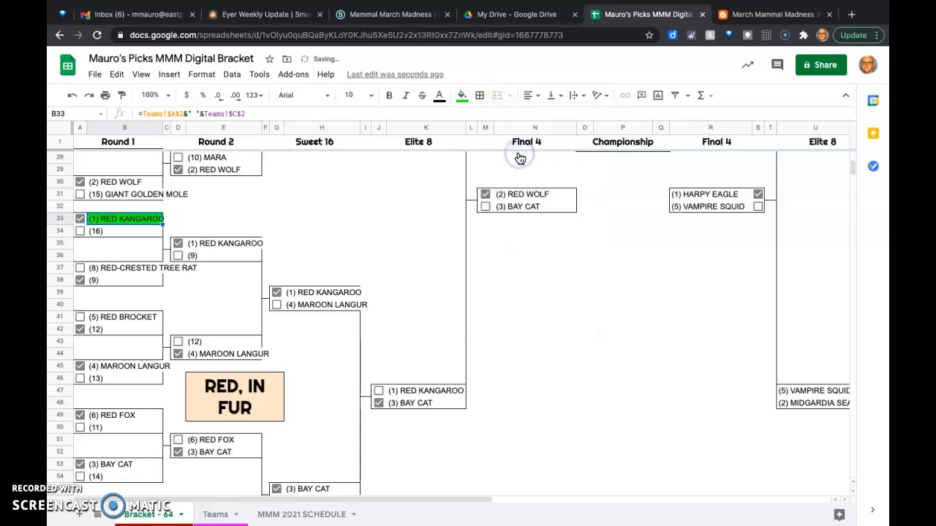
- Fill the blank (9) pick below Red-Crested Tree Rat in Round 1 with red
click(114, 232)
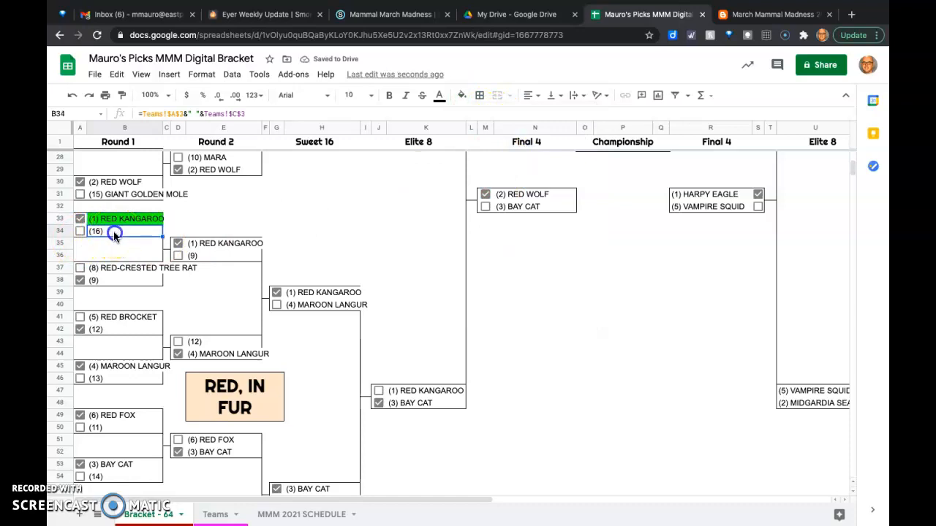
click(113, 282)
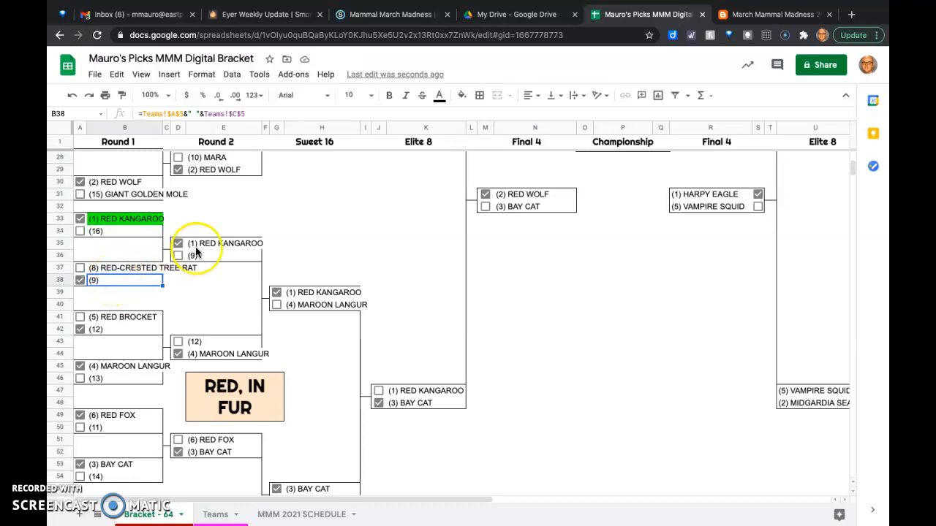
click(463, 98)
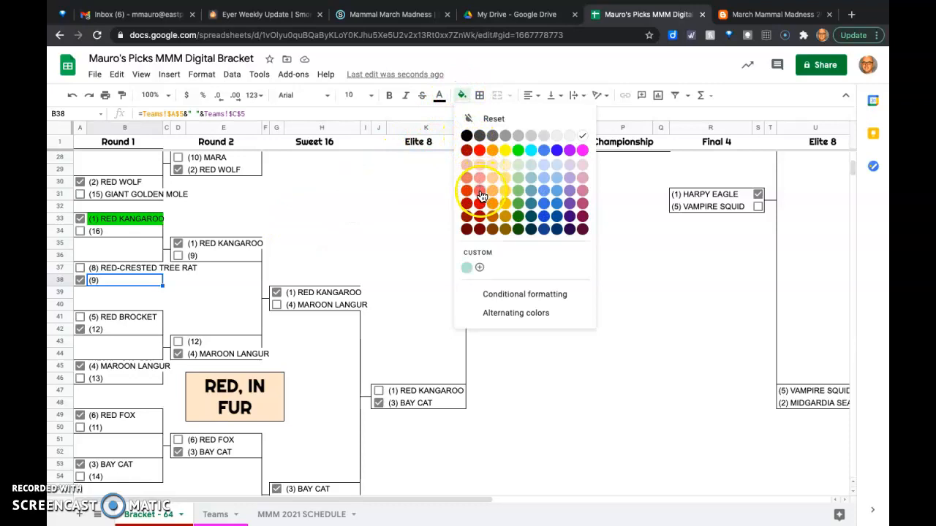
click(479, 150)
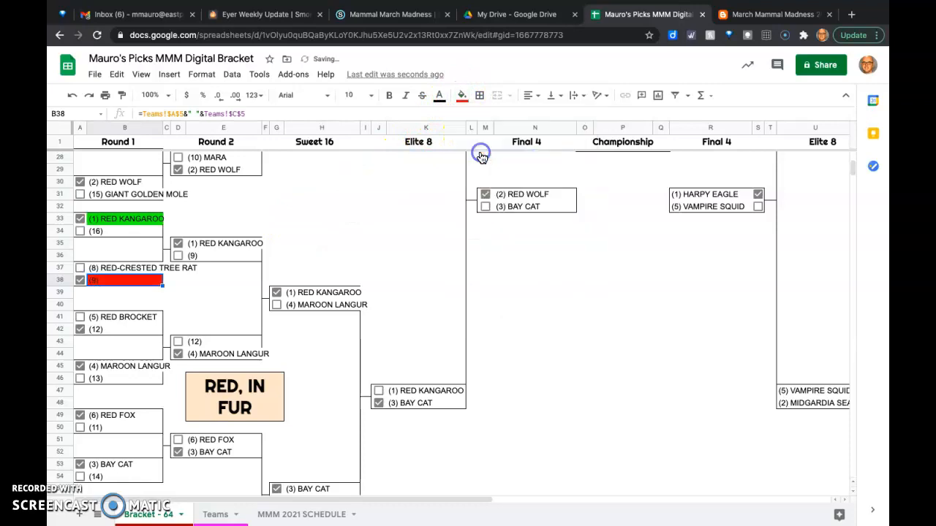
click(198, 306)
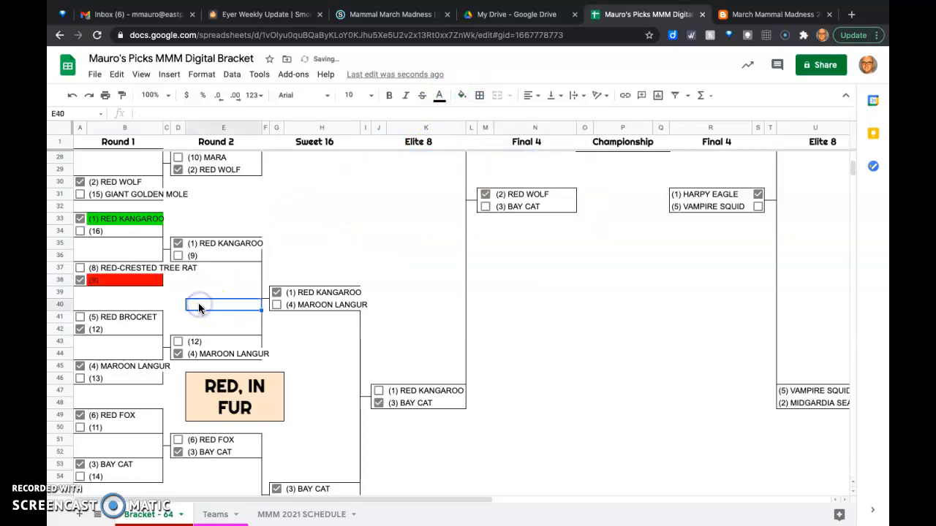
- Fill the blank (12) pick below Red Brocket in Round 1 with red
click(128, 330)
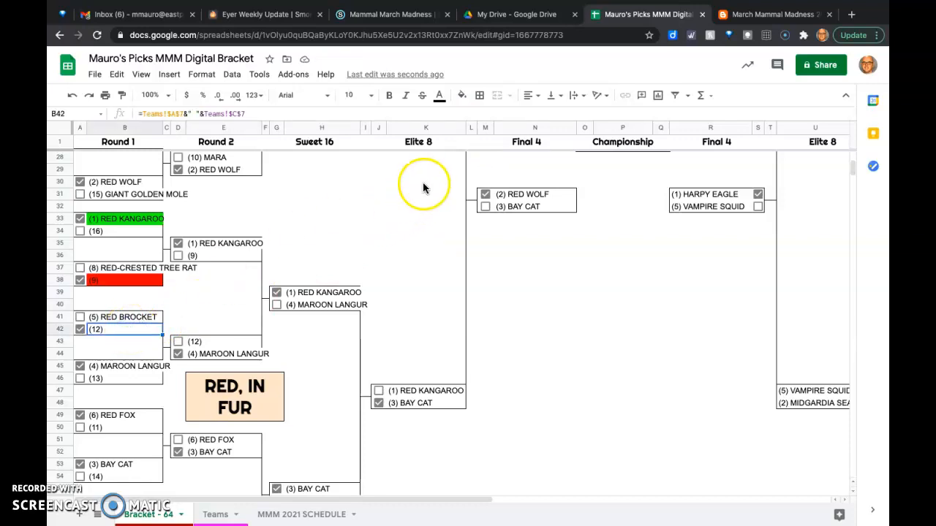
click(461, 95)
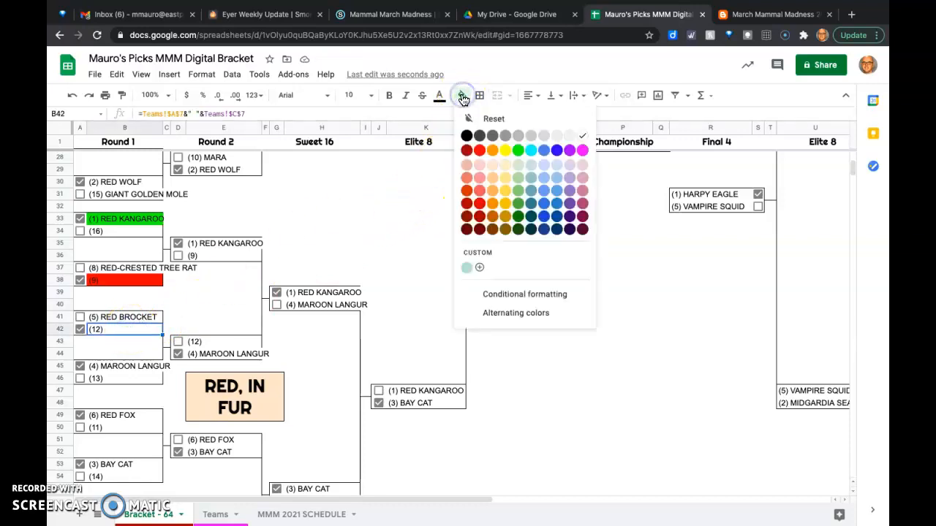
click(482, 152)
- Fill the Round 1 Maroon Langur cell with green
click(114, 366)
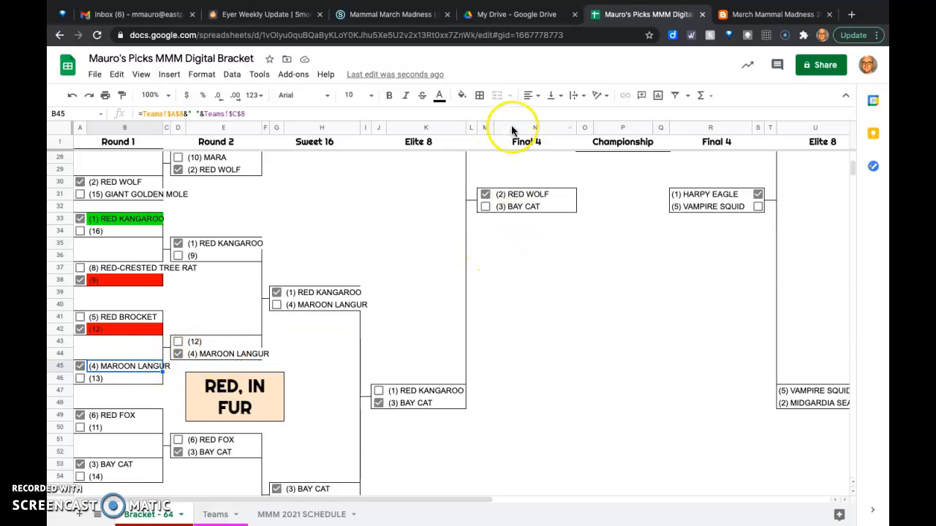
click(462, 98)
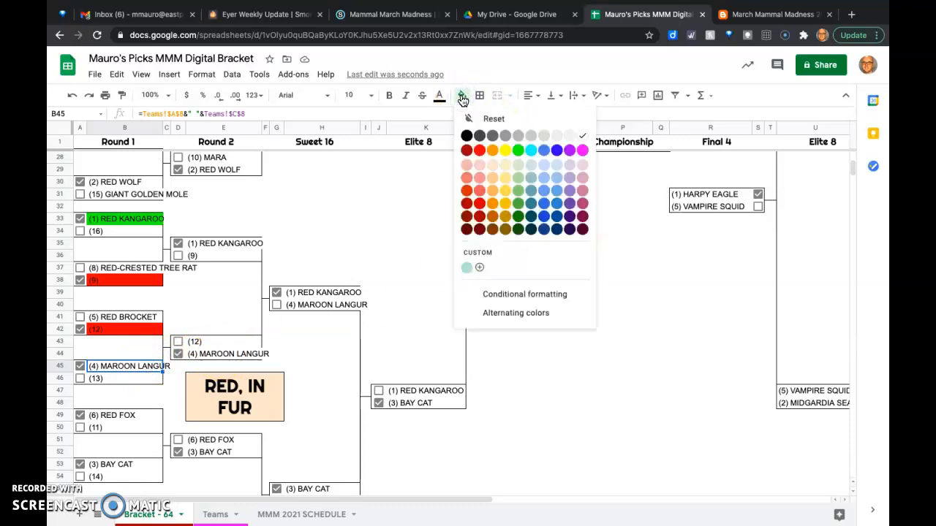
click(520, 152)
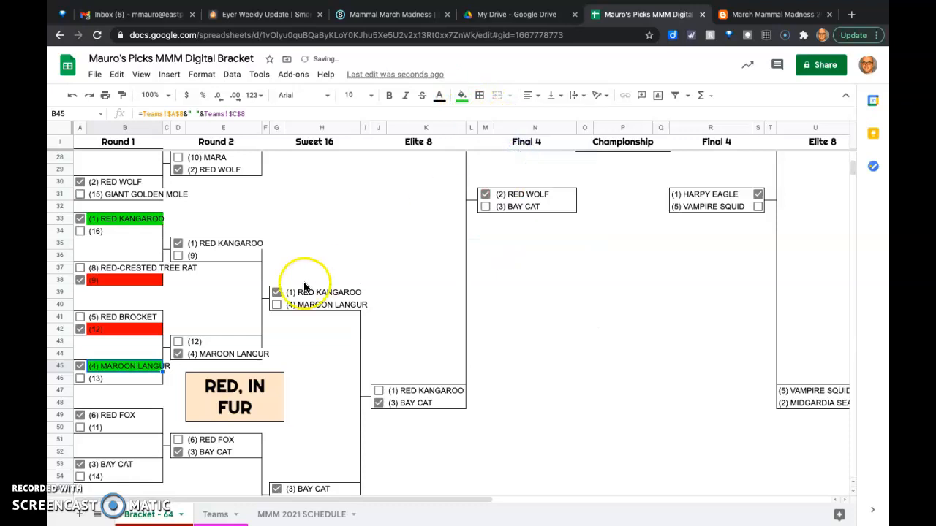
click(324, 358)
- Fill the Round 1 Red Fox and Bay Cat cells with green
scroll(324, 361, down, 3)
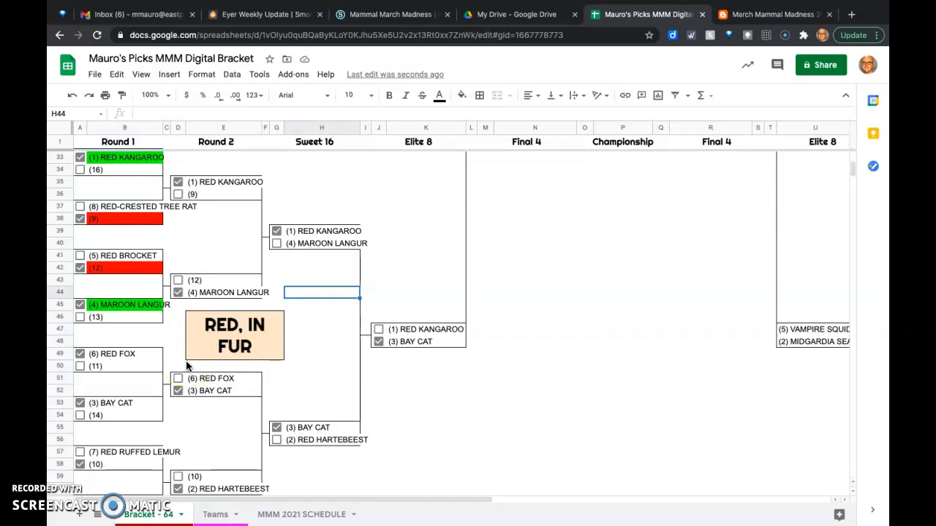
click(108, 356)
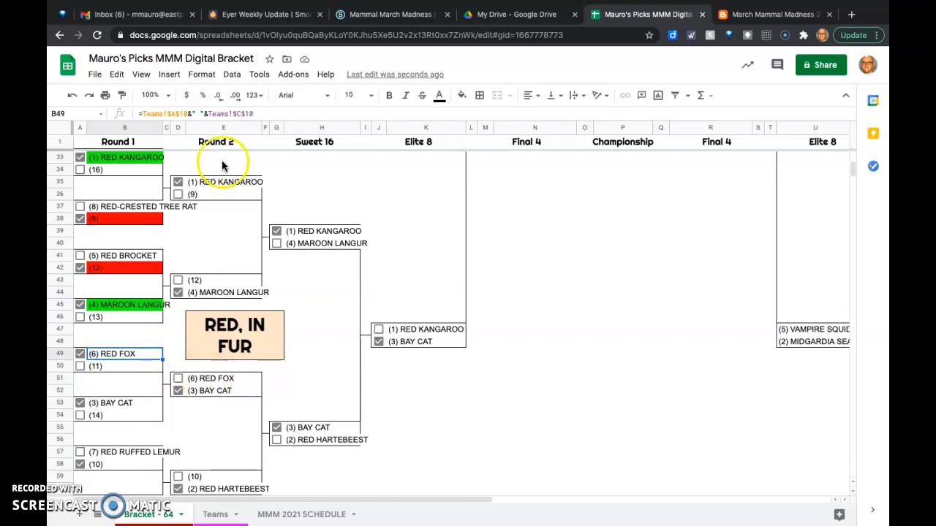
click(462, 96)
click(519, 152)
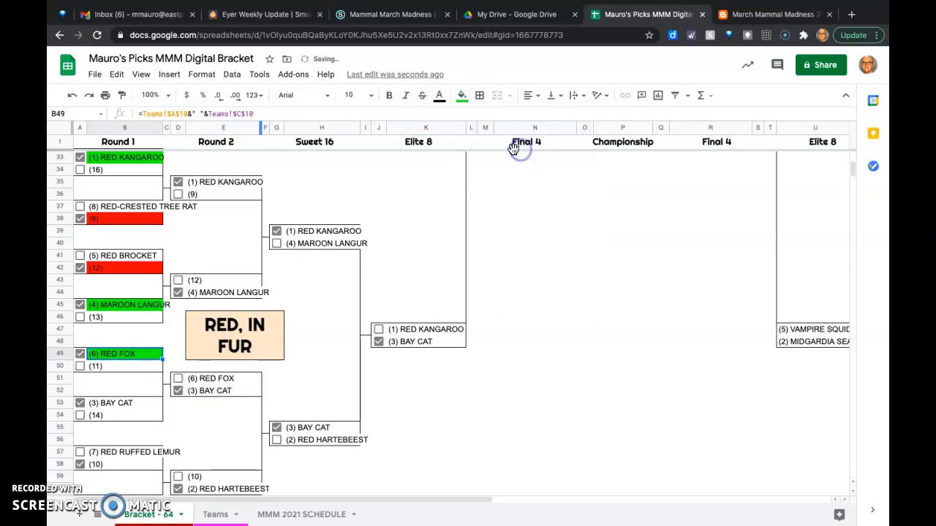
click(119, 406)
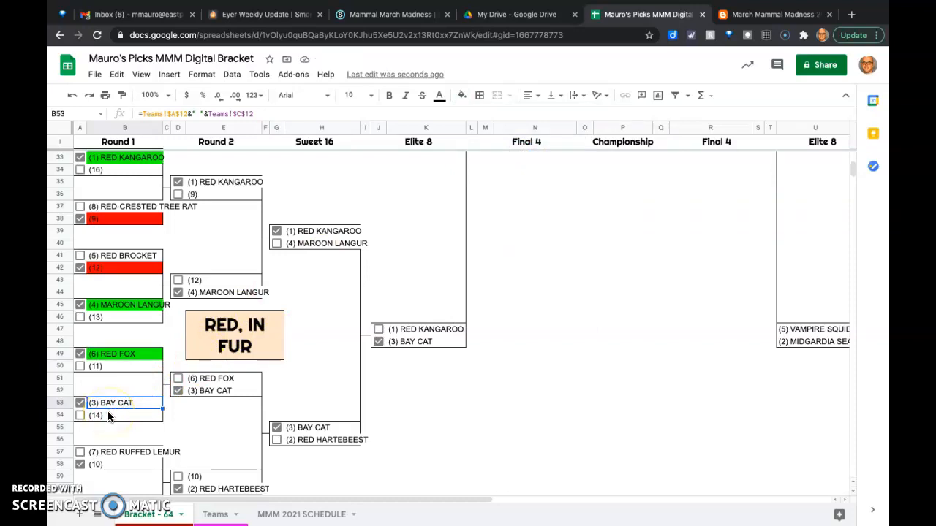
click(463, 95)
- Fill the blank (10) pick below Red Ruffed Lemur in Round 1 with red
click(109, 465)
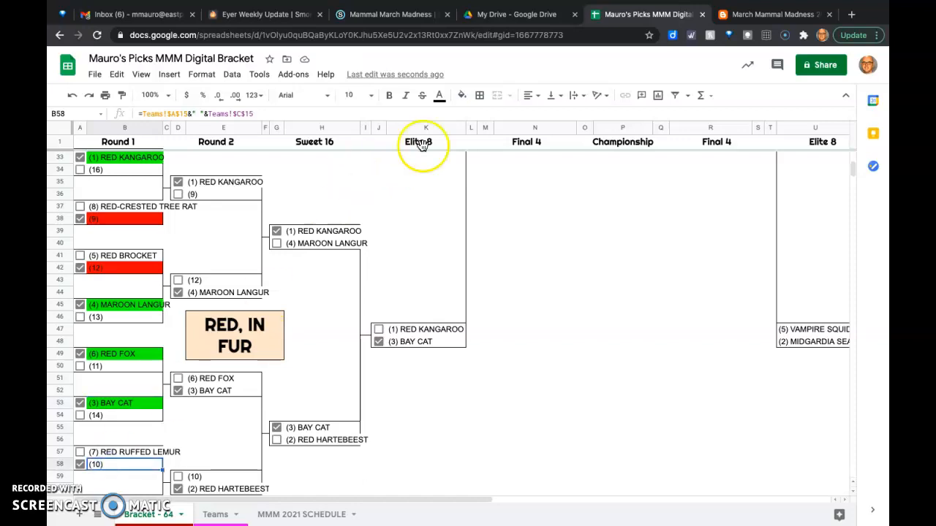
click(461, 95)
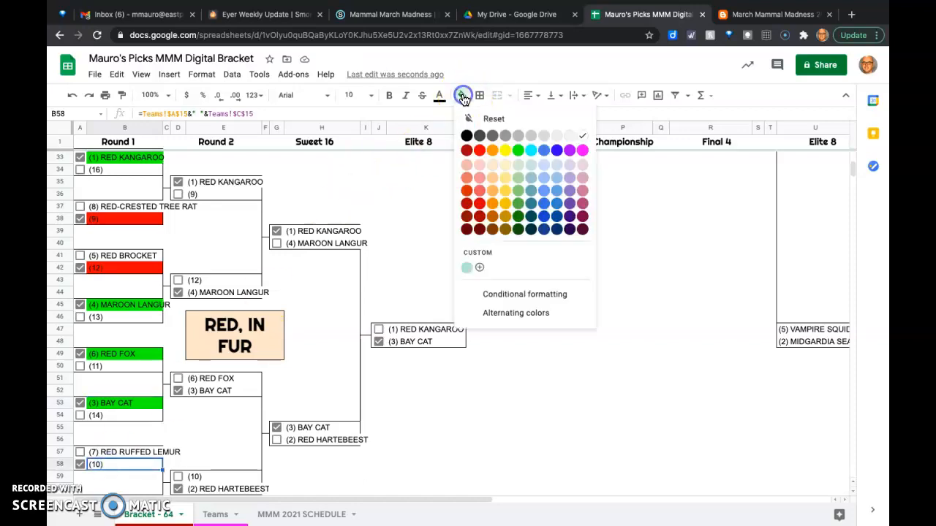
click(479, 152)
- Fill the Round 1 Red Hartebeest cell with green at the end of the Red, in Fur section
scroll(283, 277, up, 2)
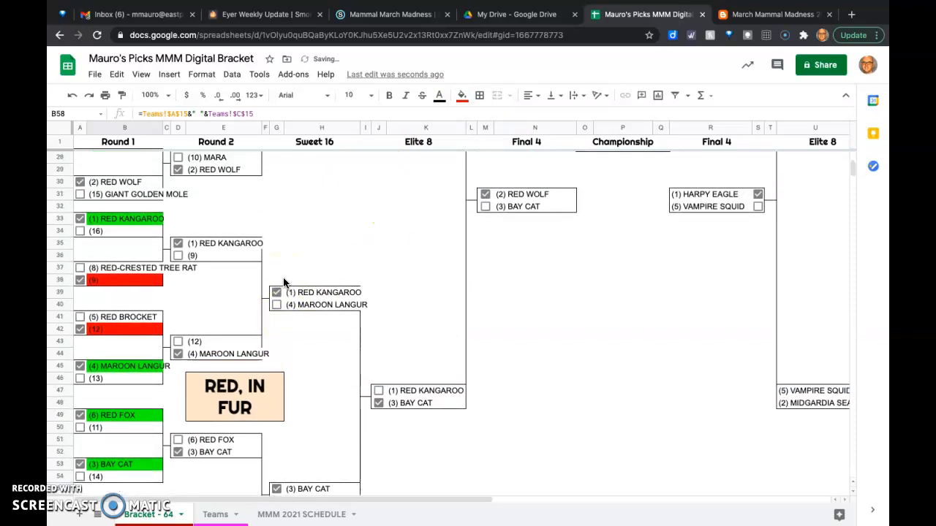
scroll(283, 277, down, 3)
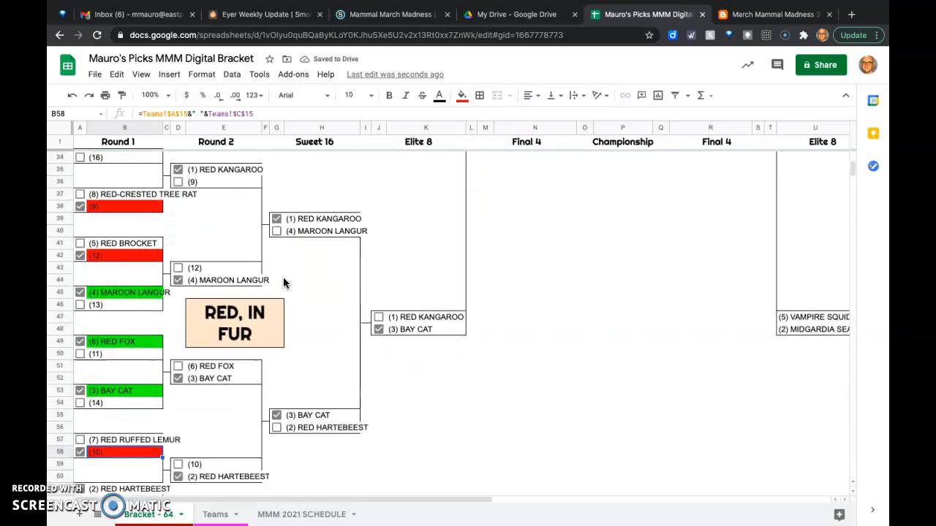
scroll(283, 280, down, 3)
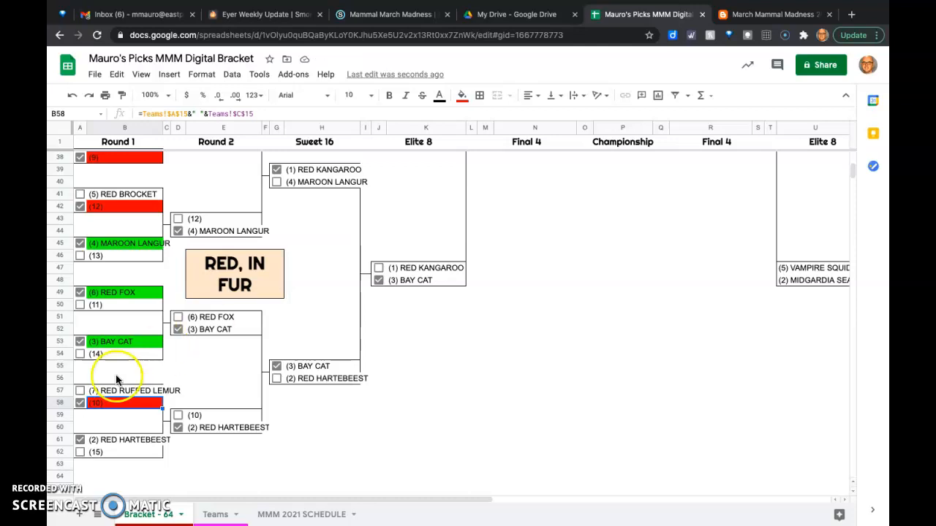
click(93, 441)
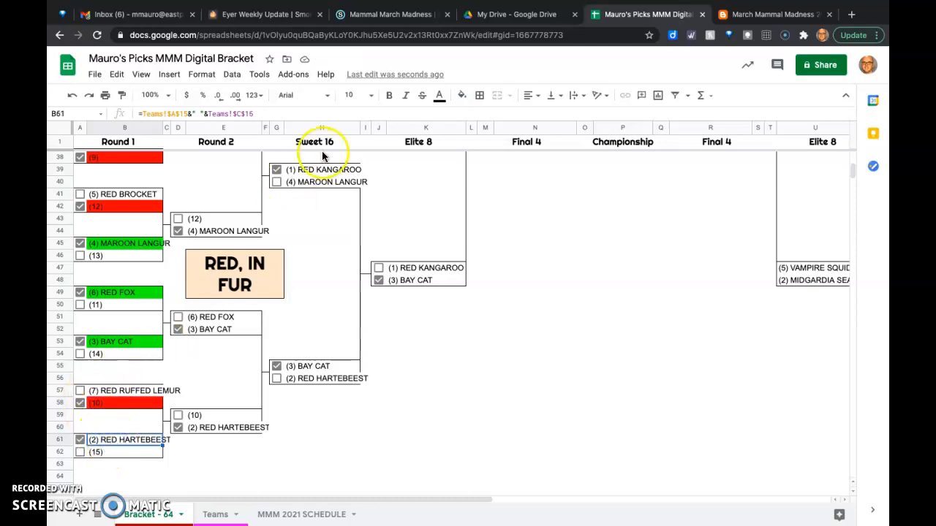
click(461, 95)
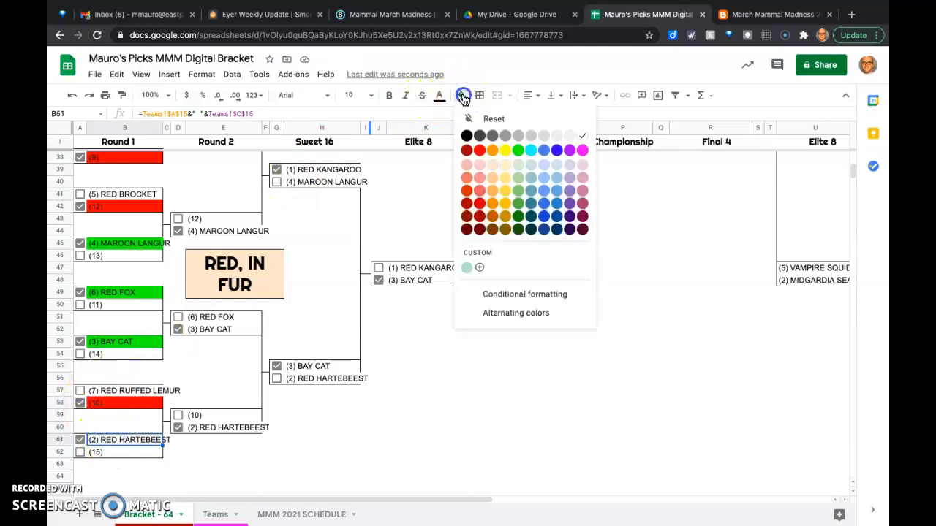
click(517, 151)
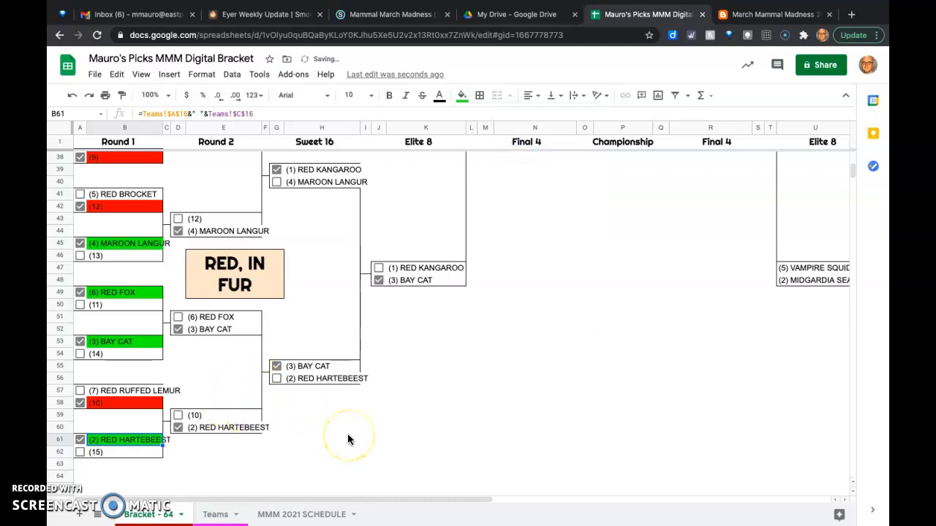
- Review the colour-marked Red, in Fur picks and the Tricksy Taxonomy section at the start of the bracket
scroll(348, 438, up, 2)
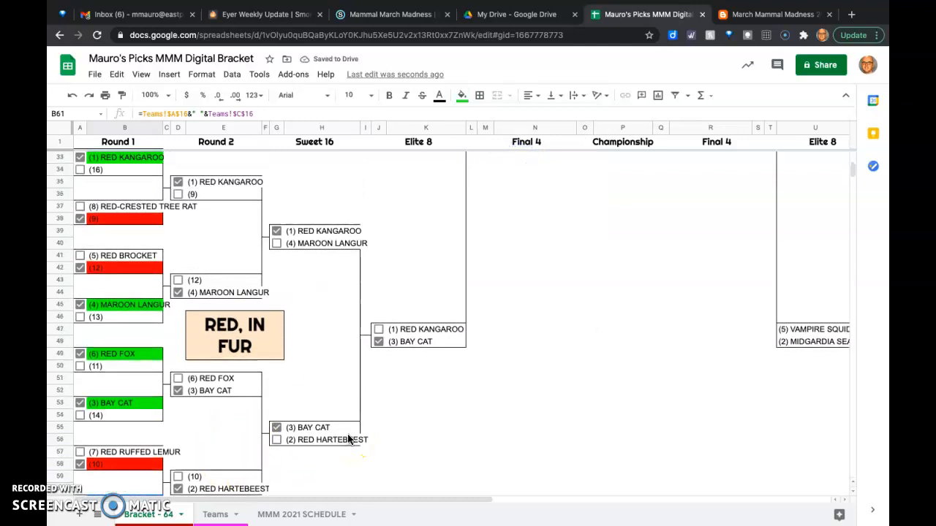
scroll(348, 439, up, 1)
scroll(348, 438, down, 1)
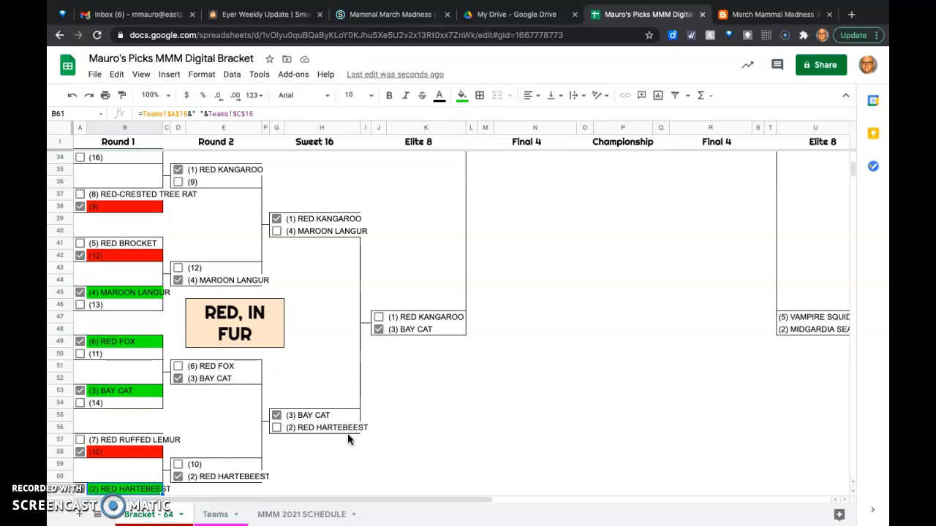
scroll(348, 439, up, 1)
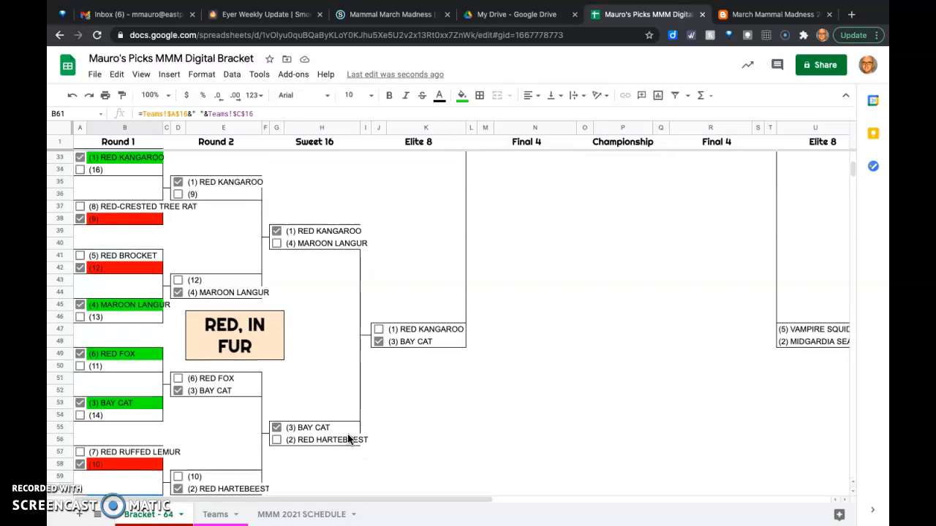
scroll(349, 439, up, 6)
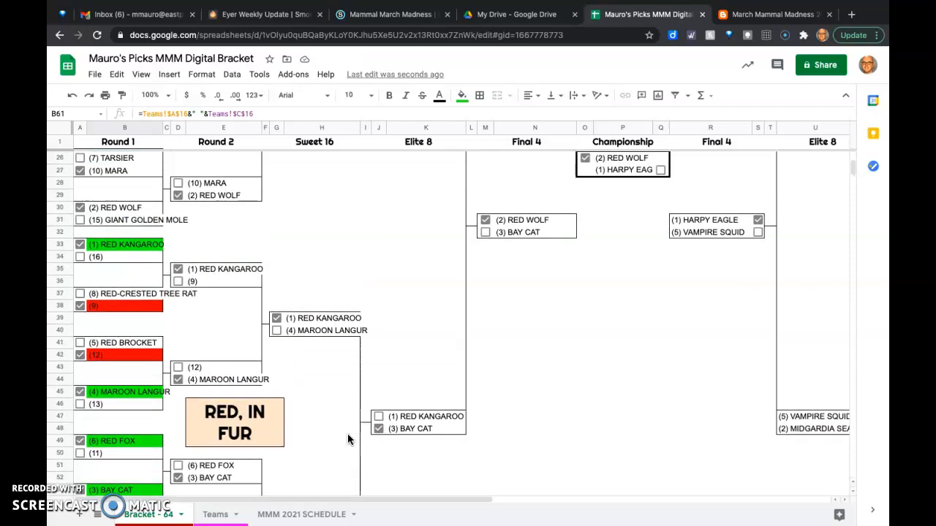
scroll(348, 439, up, 4)
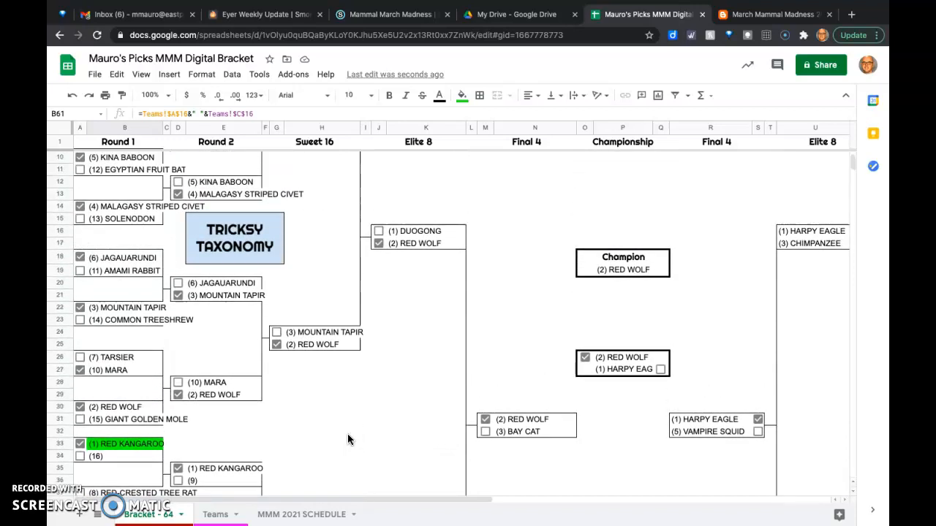
scroll(347, 439, up, 1)
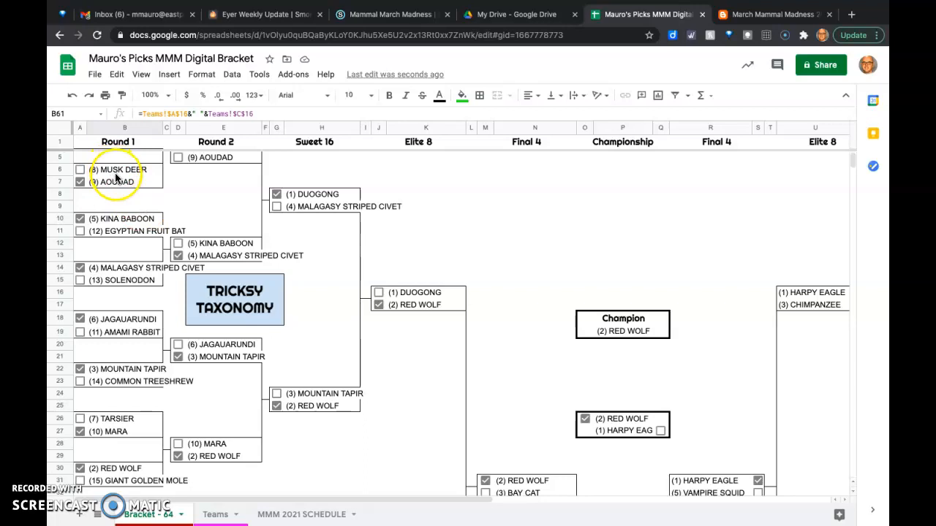
scroll(115, 177, up, 2)
scroll(115, 178, up, 1)
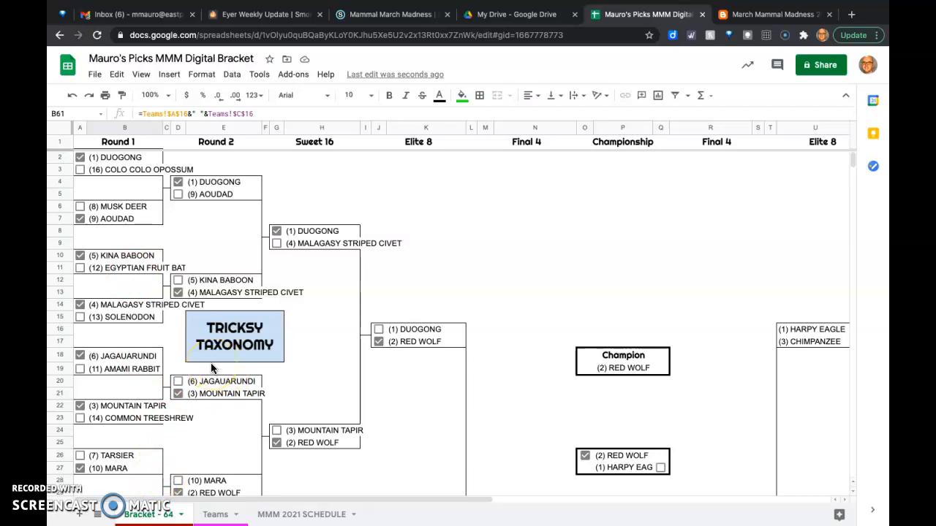
- Check the team lists by category on the Teams sheet and return to the Bracket - 64 sheet
click(218, 516)
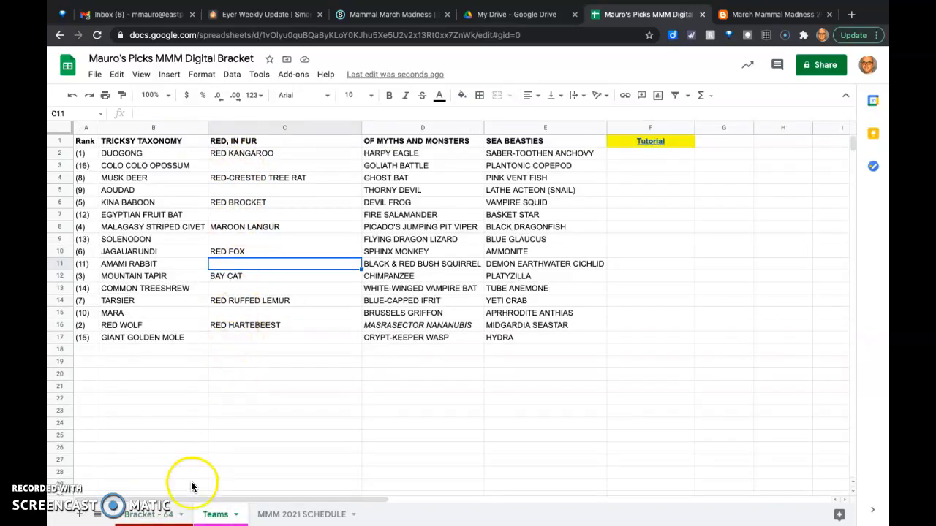
click(140, 516)
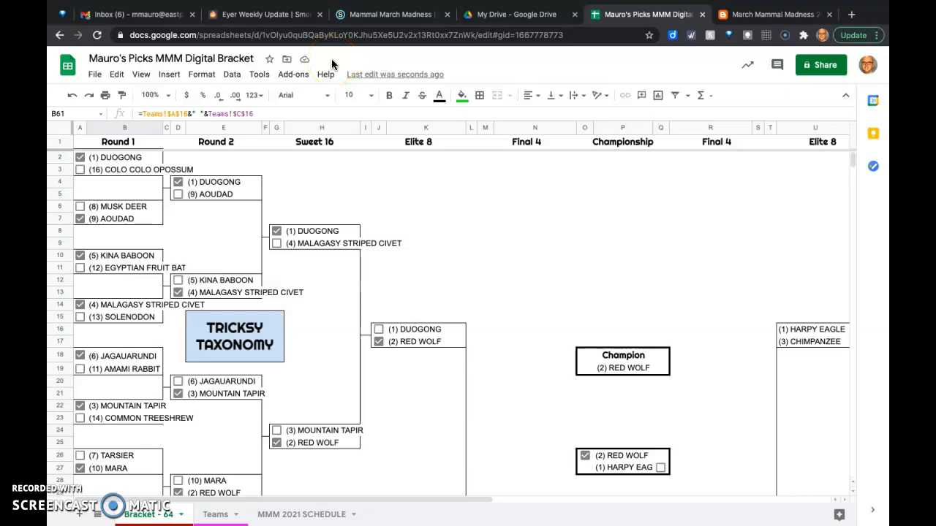
mouse_move(84, 2)
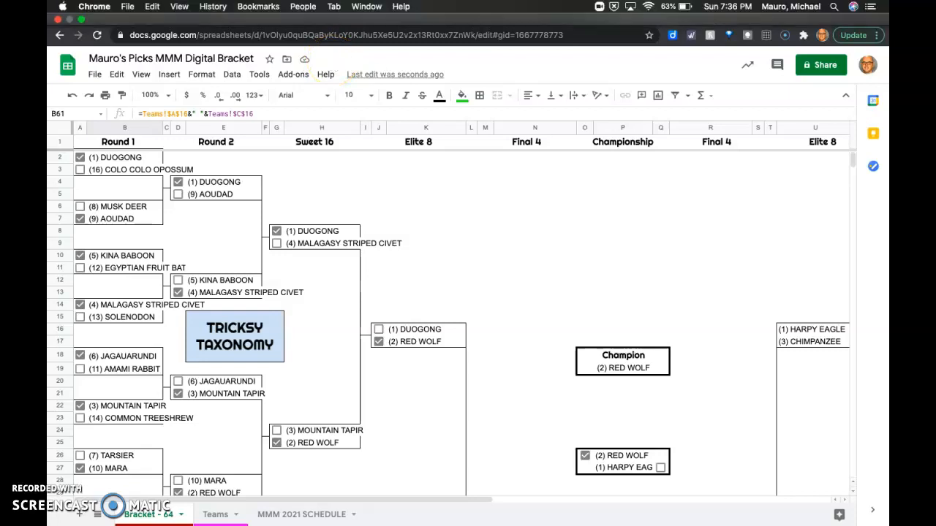